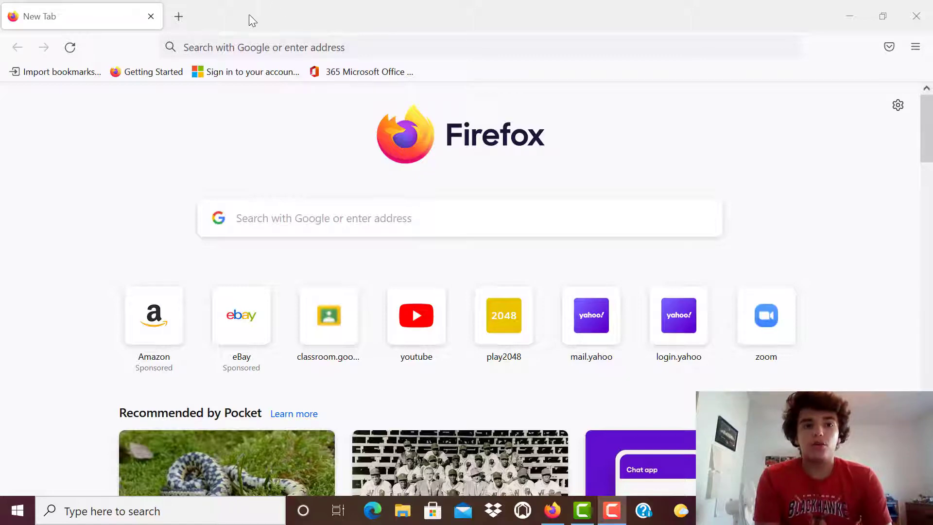
# Step: Google 'pokemon trading card game online installer' and open the 'Pokémon TCG Online Game Installer - Pokemon.com' result
pyautogui.click(259, 47)
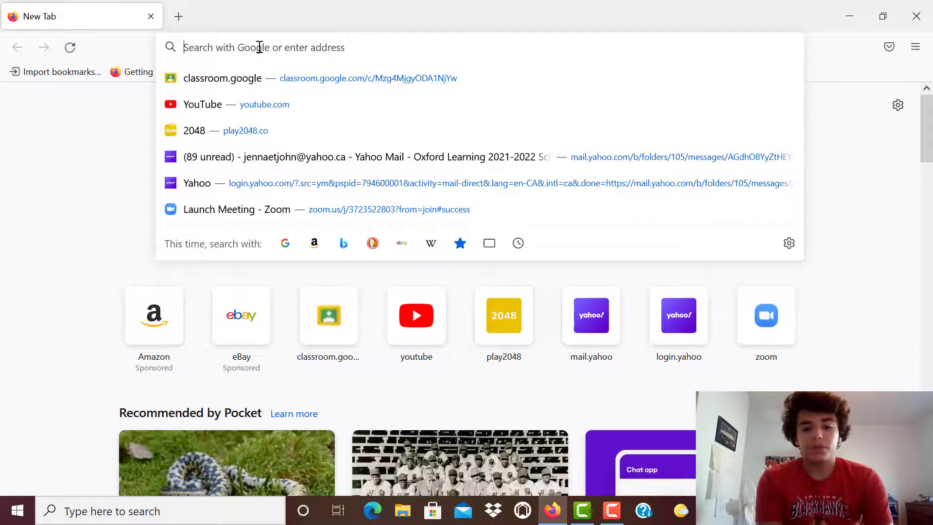
pyautogui.write('pokemon t')
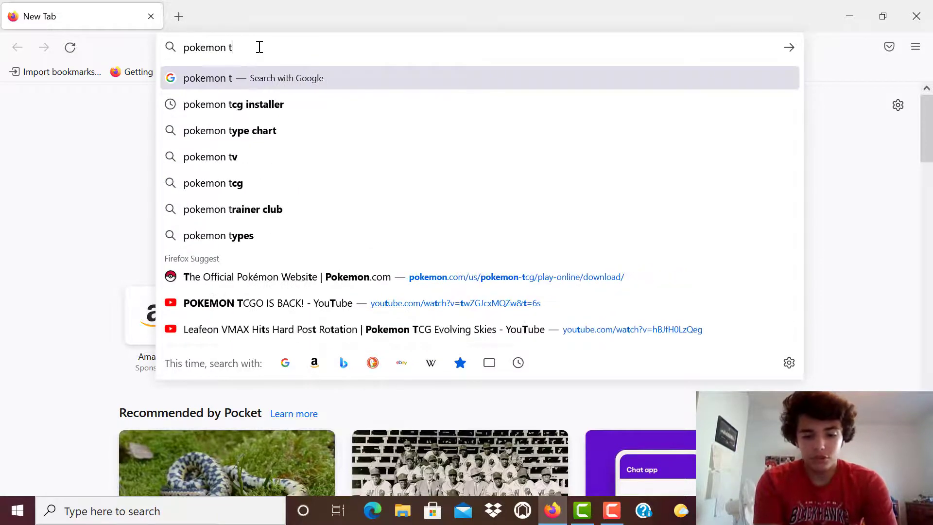
pyautogui.write('ra')
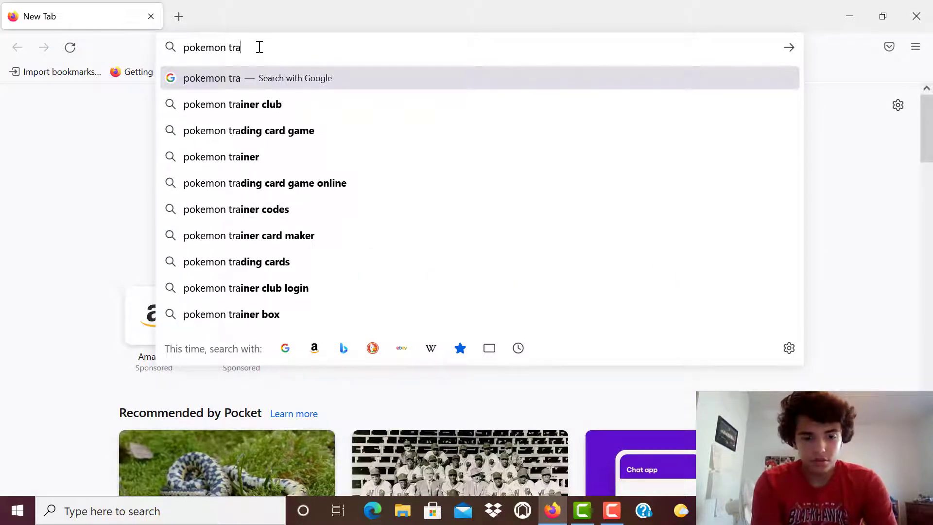
pyautogui.write('ding card')
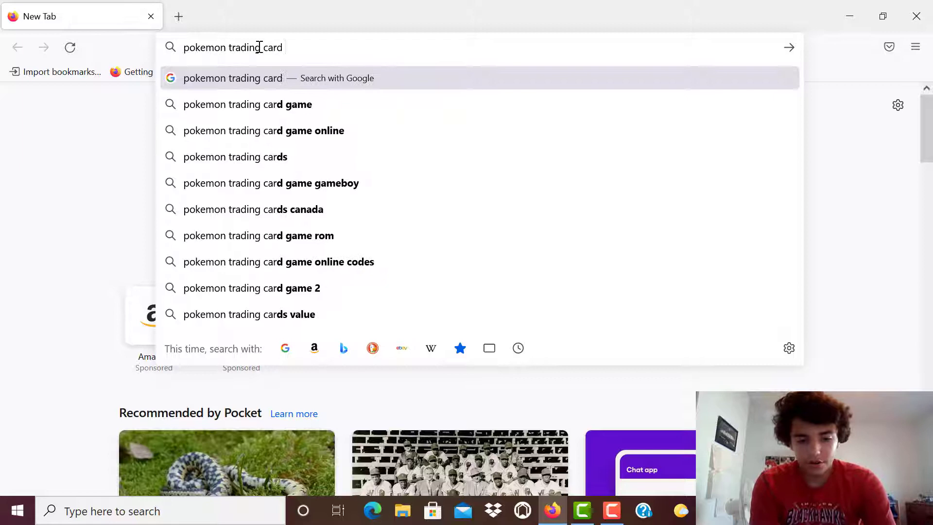
pyautogui.write(' game on')
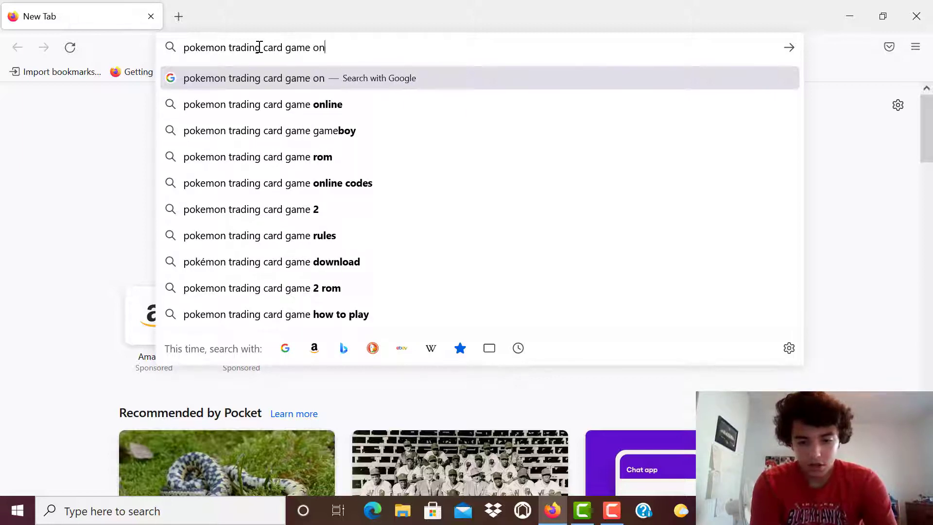
pyautogui.write('line ')
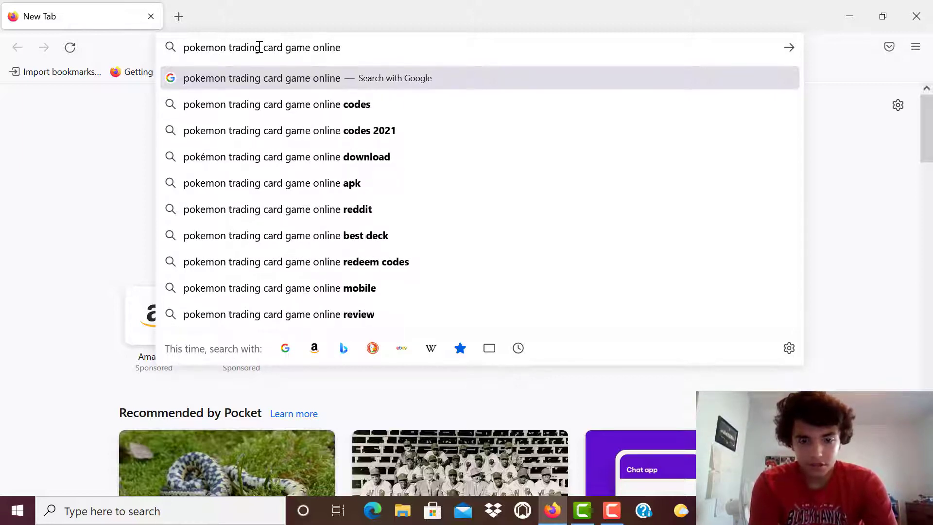
pyautogui.write('inst')
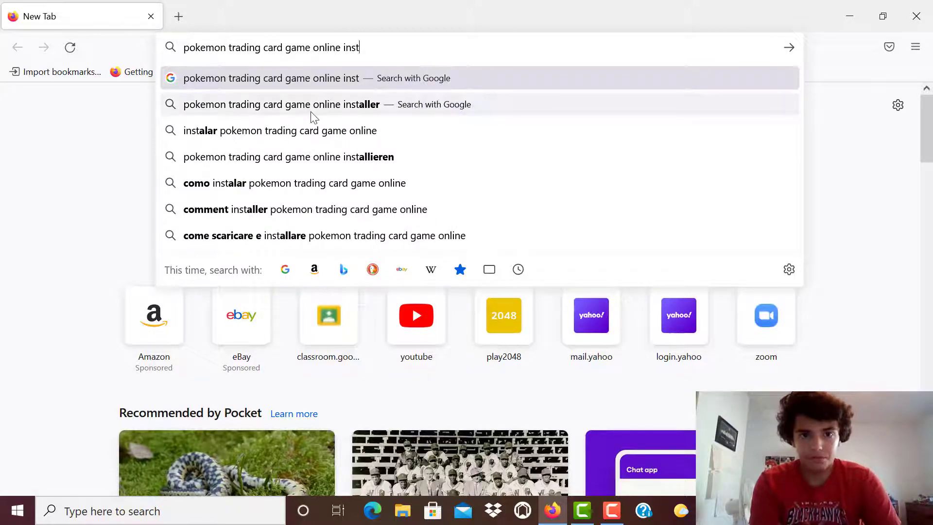
pyautogui.click(311, 112)
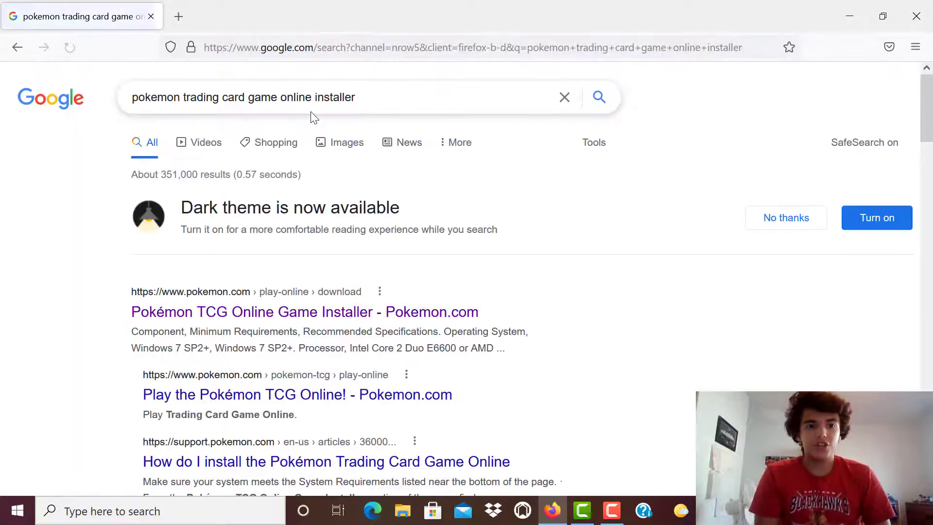
pyautogui.click(243, 314)
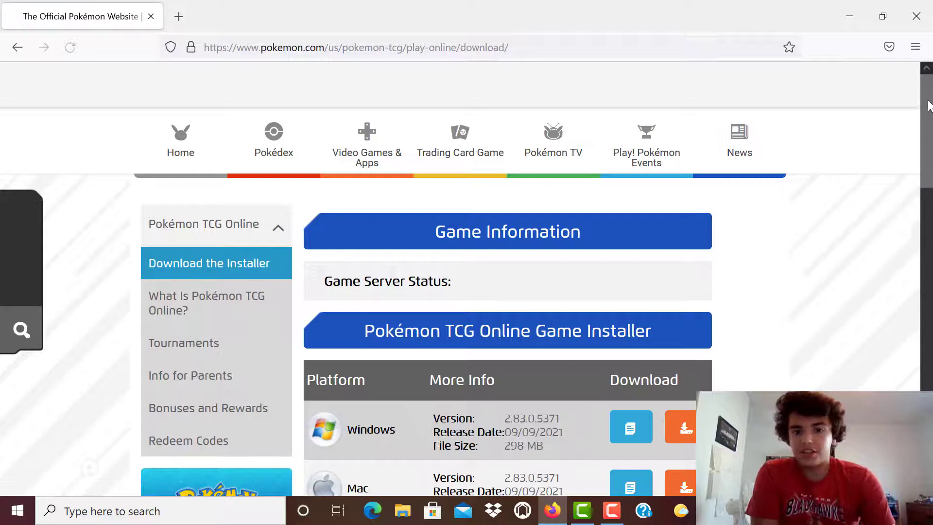
pyautogui.moveTo(928, 106); pyautogui.dragTo(921, 163)
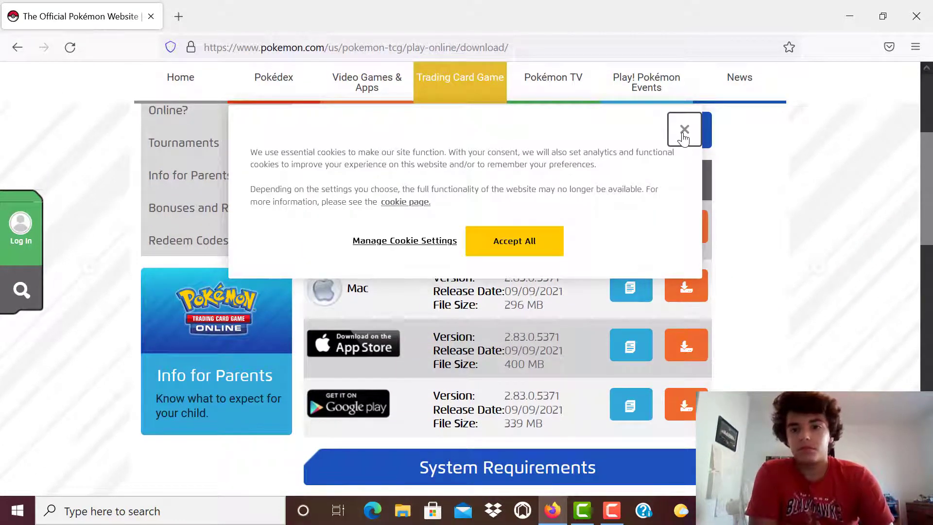
# Step: Close the cookie banner on the Pokémon.com installer page
pyautogui.click(683, 131)
pyautogui.moveTo(925, 163); pyautogui.dragTo(917, 206)
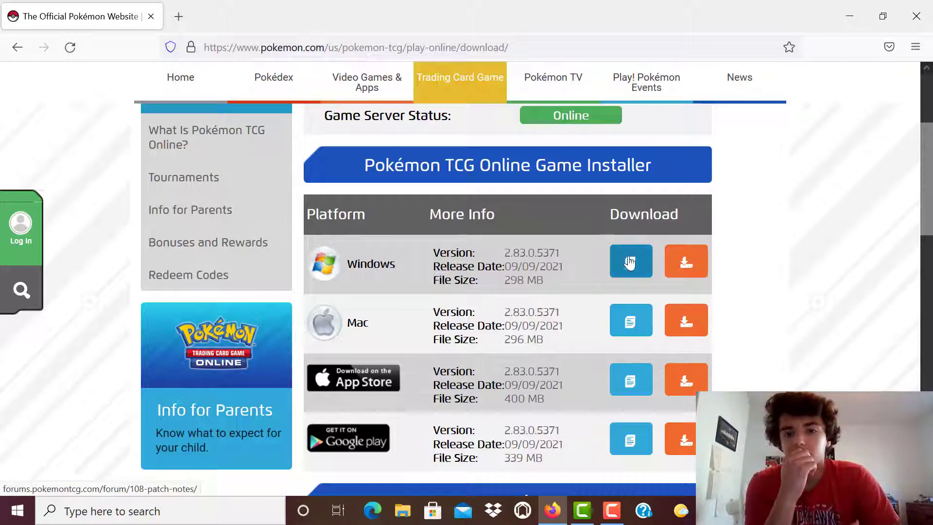
# Step: Check the Windows release notes, then download the Windows installer to get the PokemonInstaller.msi prompt
pyautogui.click(683, 266)
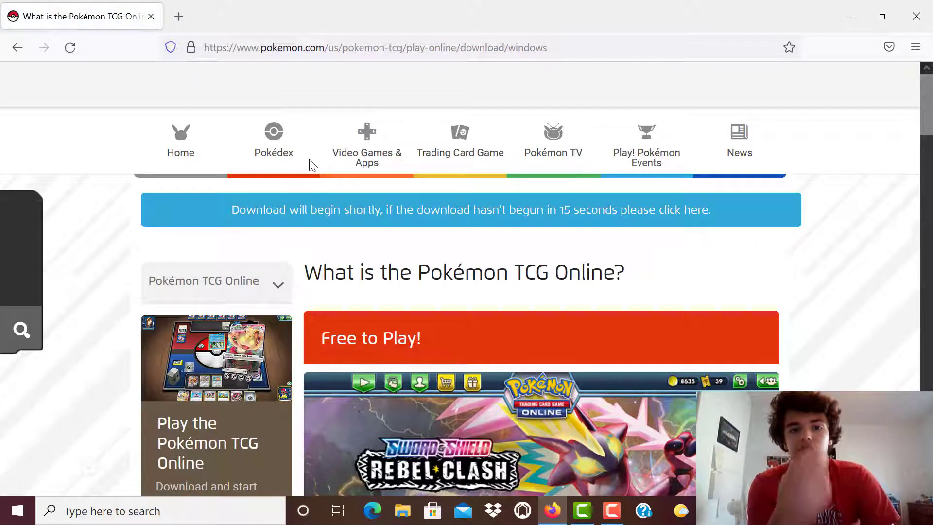
pyautogui.click(13, 50)
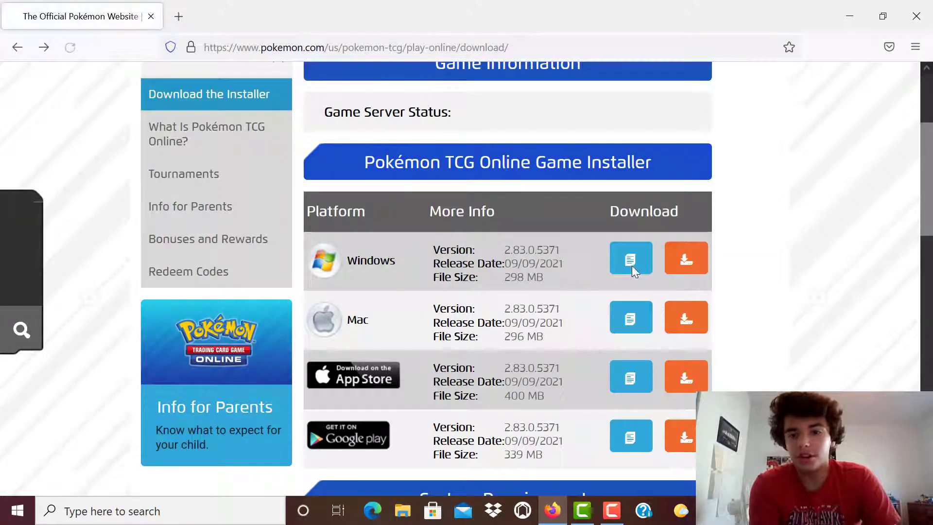
pyautogui.click(630, 264)
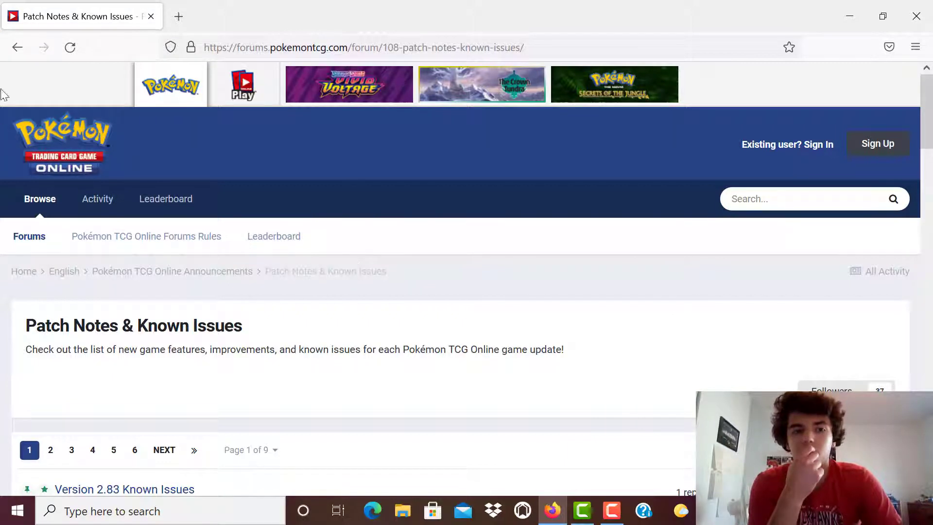
pyautogui.click(17, 47)
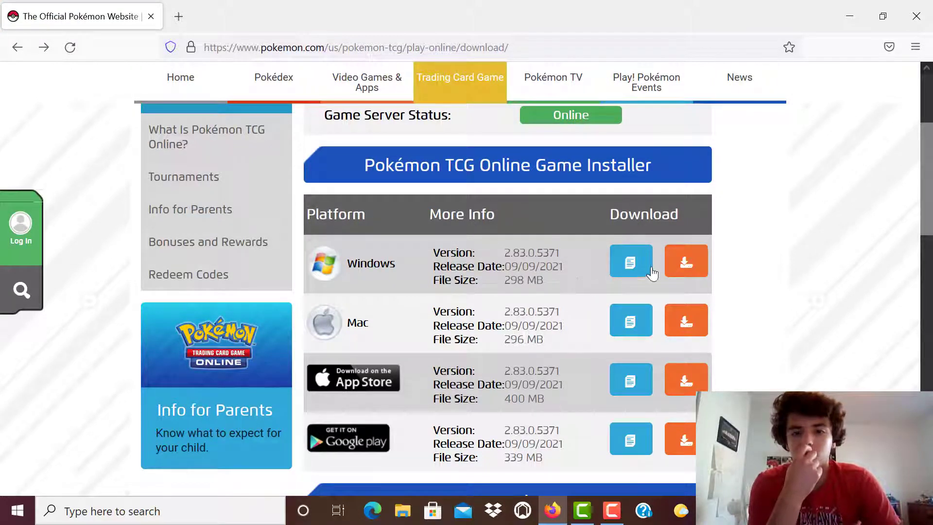
pyautogui.click(682, 272)
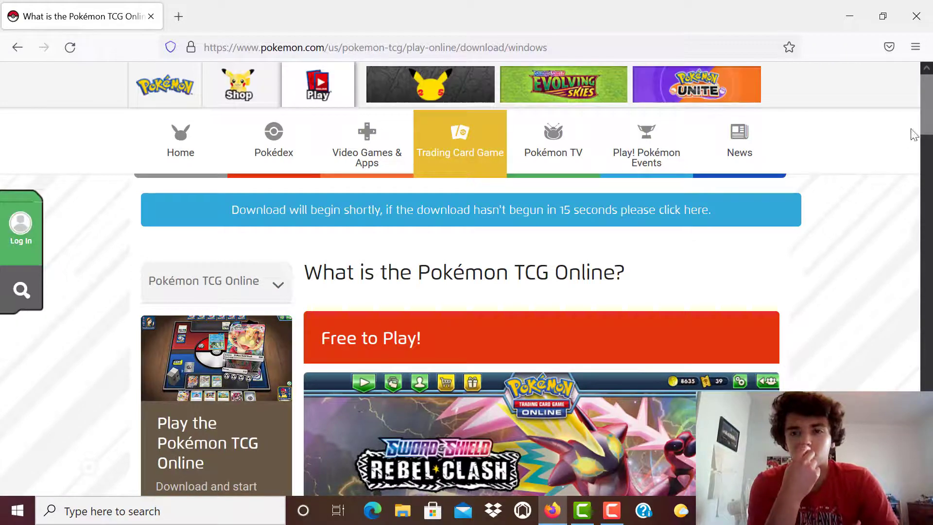
pyautogui.scroll(-2, 915, 146)
pyautogui.scroll(-3, 917, 183)
pyautogui.scroll(-2, 919, 219)
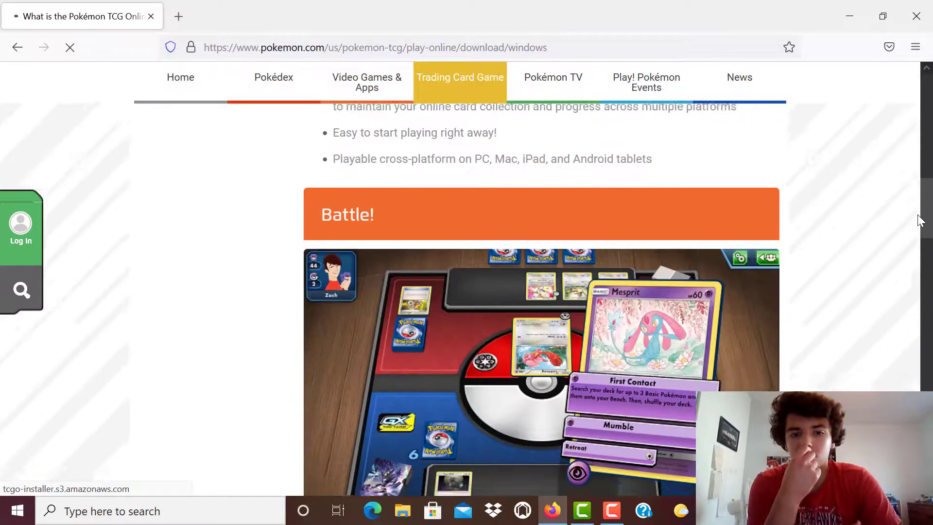
pyautogui.scroll(3, 915, 182)
pyautogui.scroll(5, 910, 143)
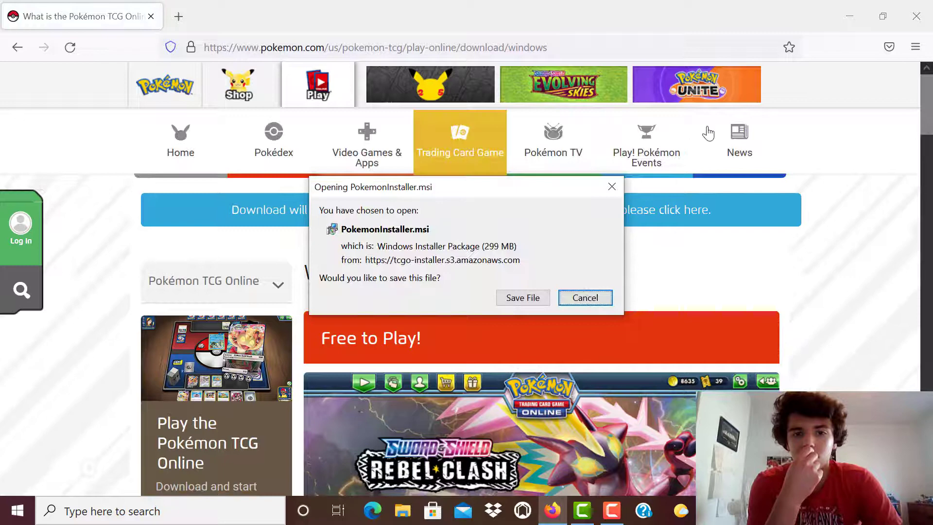
# Step: Save PokemonInstaller.msi and view its progress in the Downloads panel (about 25 of 299 MB)
pyautogui.click(510, 298)
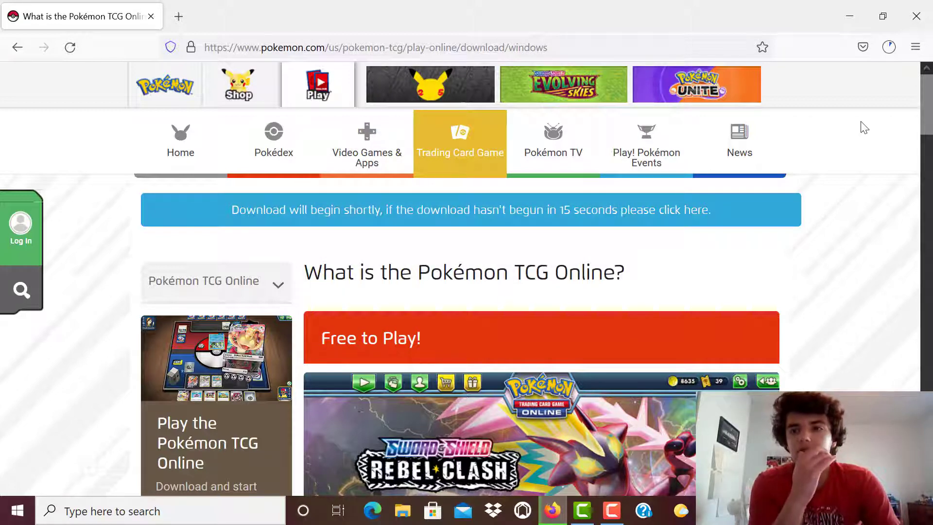
pyautogui.click(888, 48)
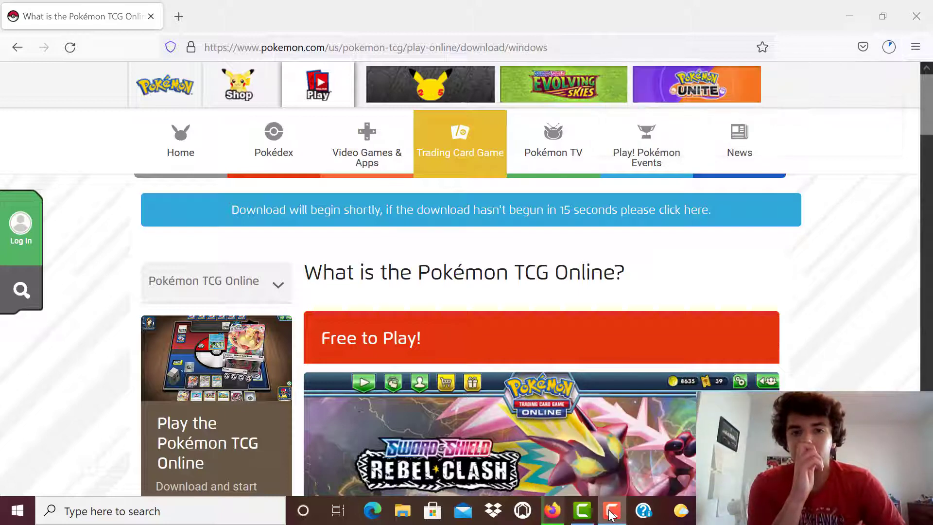
# Step: Launch the downloaded PokemonInstaller.msi from Downloads and confirm the Open Executable File warning
pyautogui.click(365, 26)
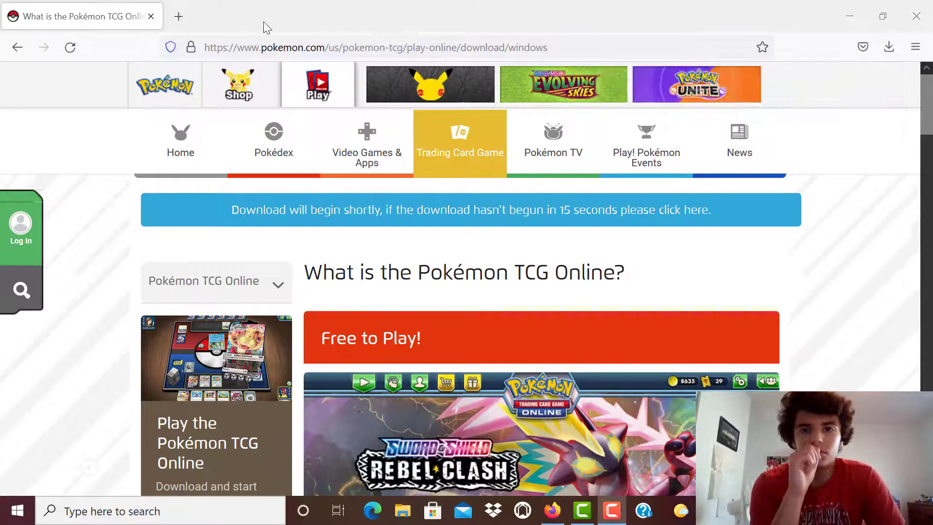
pyautogui.click(863, 46)
pyautogui.click(889, 47)
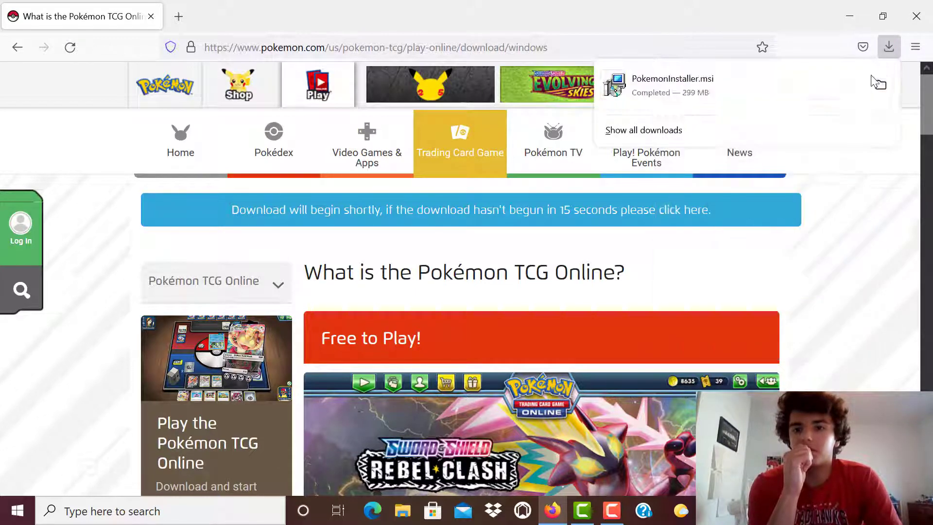
pyautogui.click(695, 84)
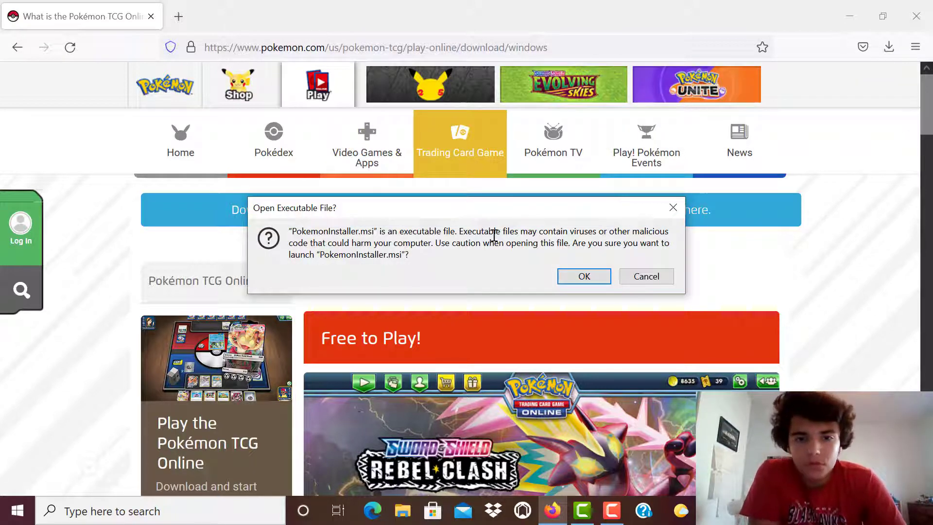
pyautogui.click(586, 280)
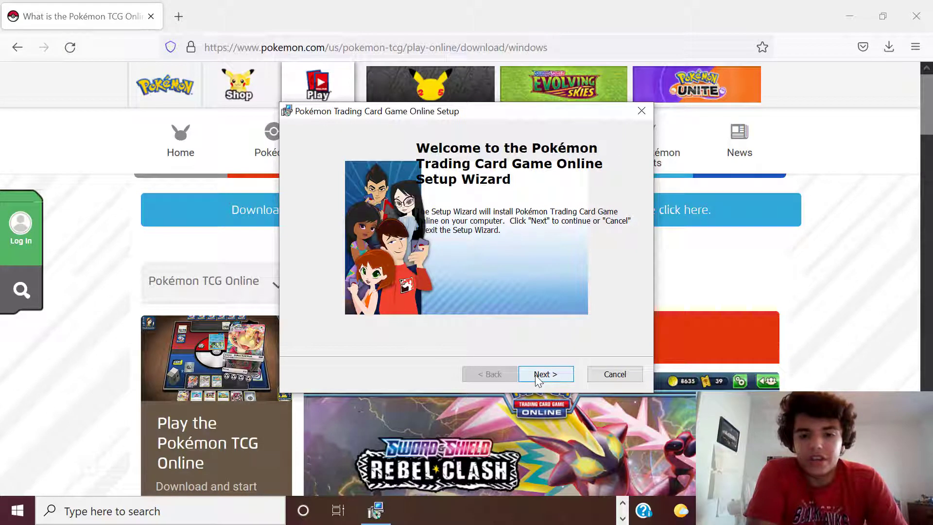
# Step: Accept the Terms of Use, keep the default install folder, and run the installation
pyautogui.click(538, 376)
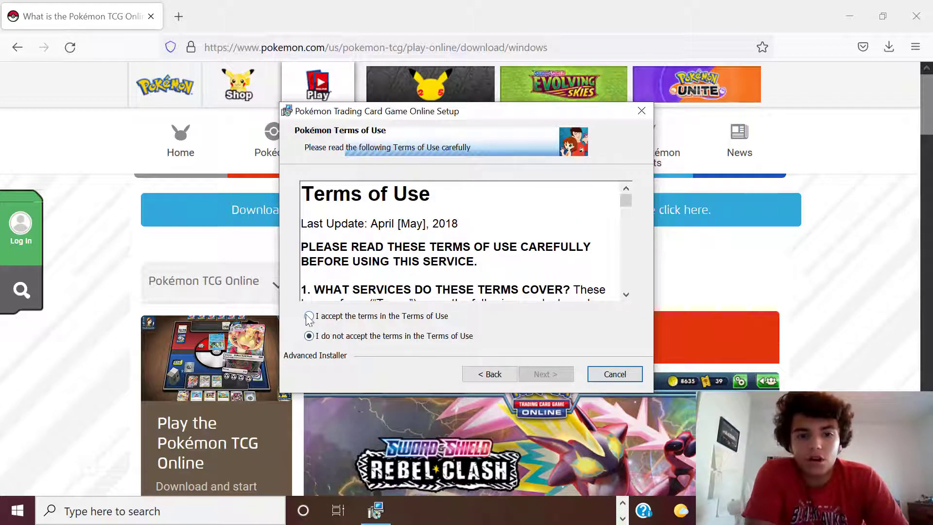
pyautogui.click(309, 317)
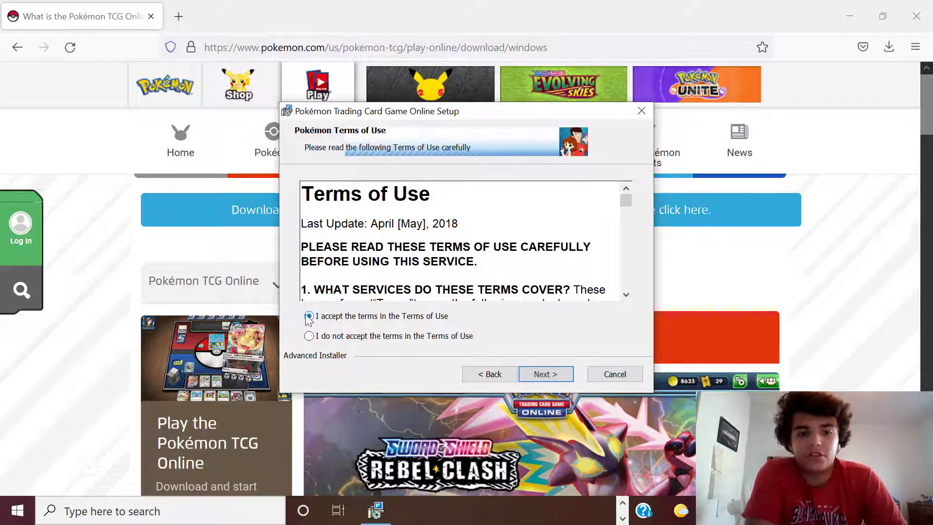
pyautogui.click(544, 375)
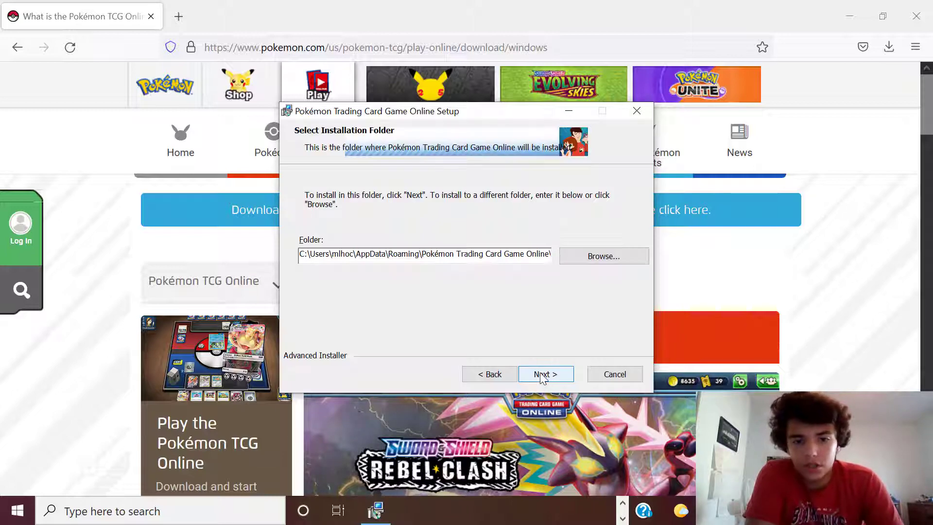
pyautogui.click(543, 376)
pyautogui.click(541, 376)
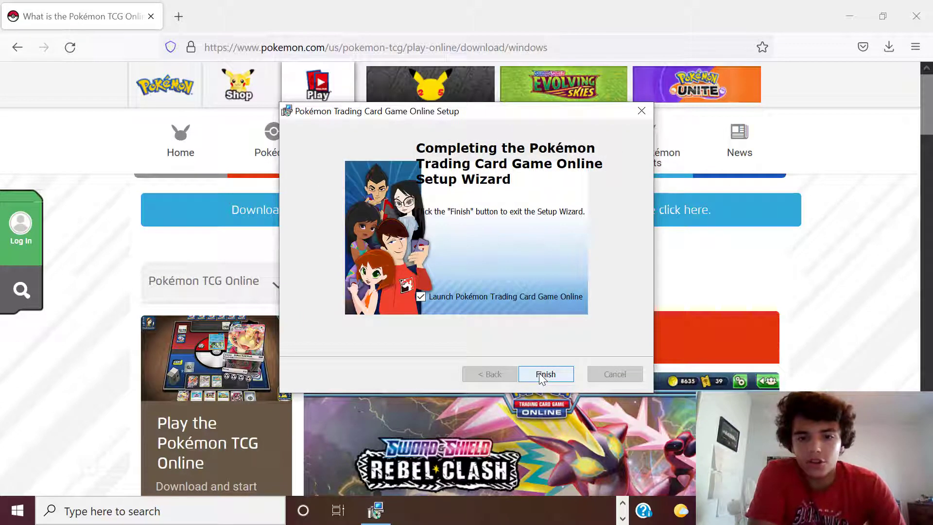
# Step: Finish the setup with 'Launch Pokémon Trading Card Game Online' checked, letting the game load
pyautogui.click(540, 377)
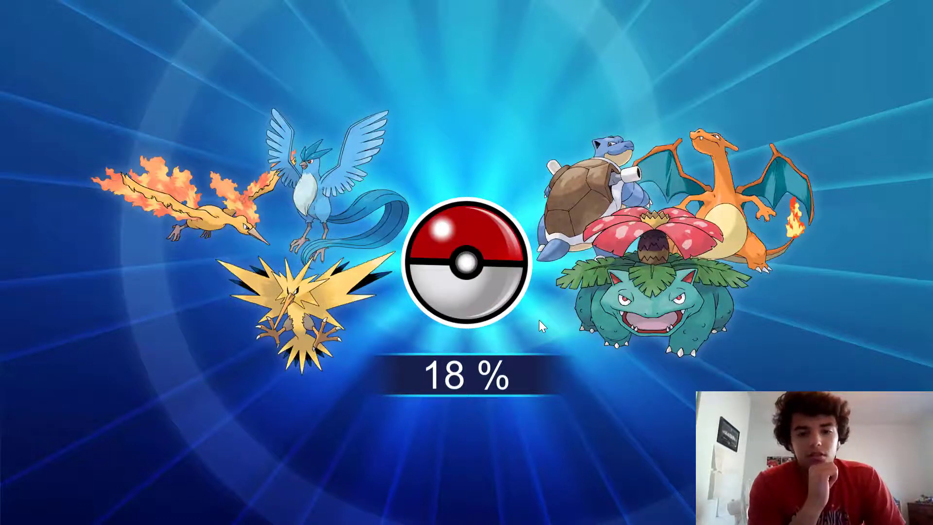
# Step: Minimize Firefox and Camtasia to reveal the Pokémon Trading Card Game Online desktop shortcut
pyautogui.press('super')
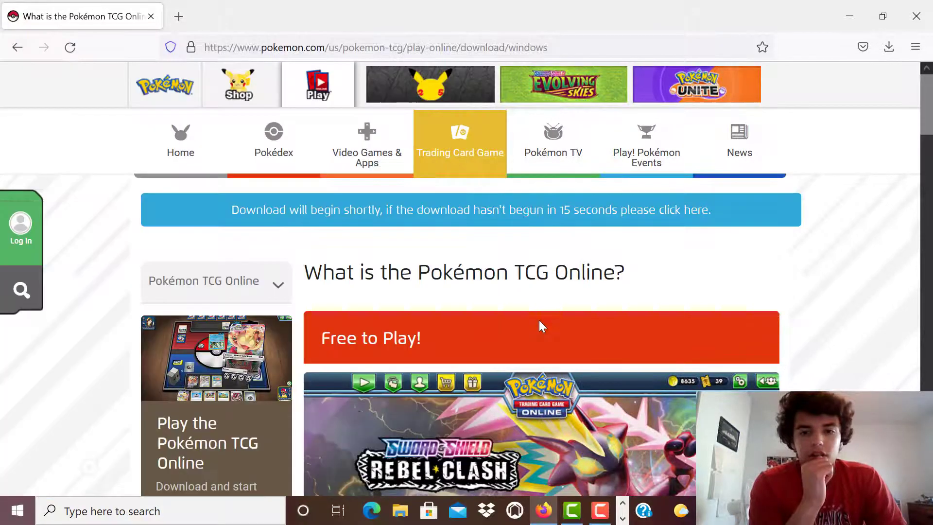
pyautogui.click(850, 18)
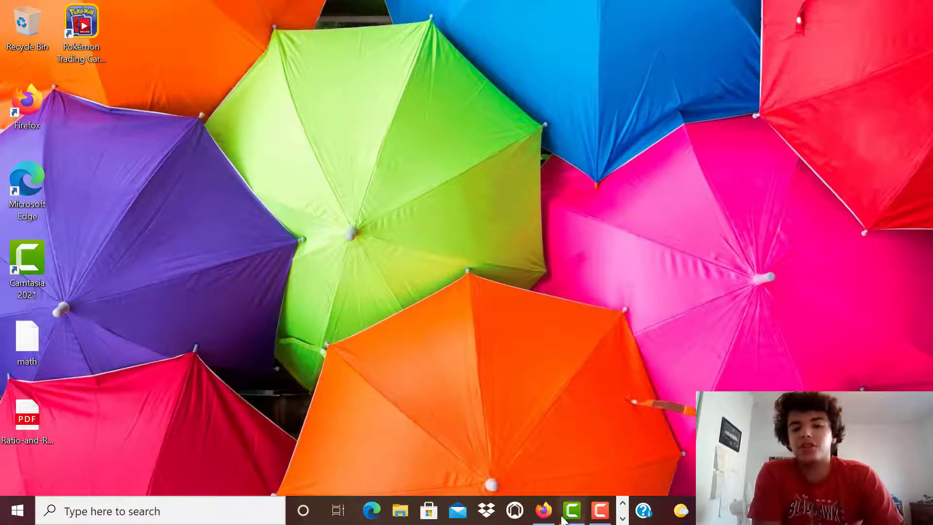
pyautogui.click(584, 515)
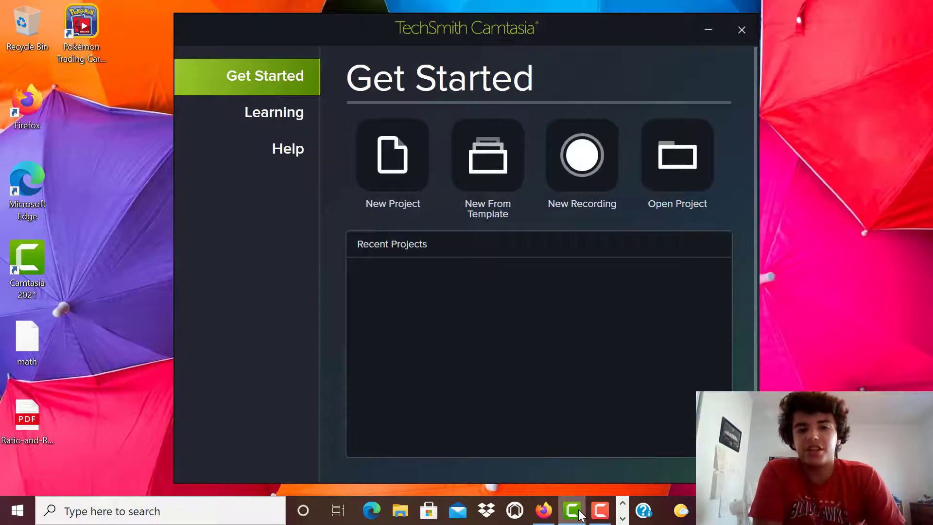
pyautogui.click(581, 515)
pyautogui.moveTo(599, 510)
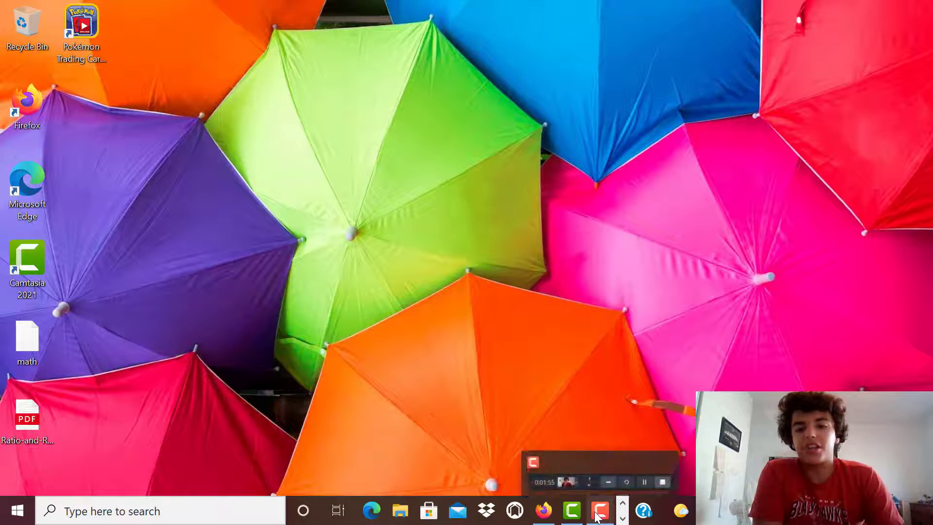